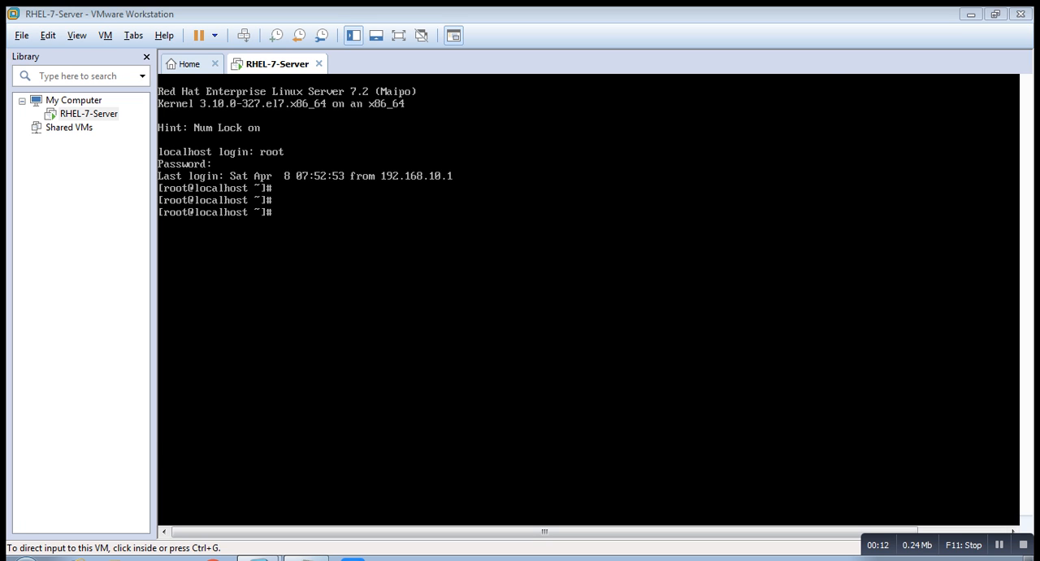
Restart the RHEL-7-Server guest from its tab's Power menu and confirm the restart.
{"action": "key", "text": "alt+Tab"}
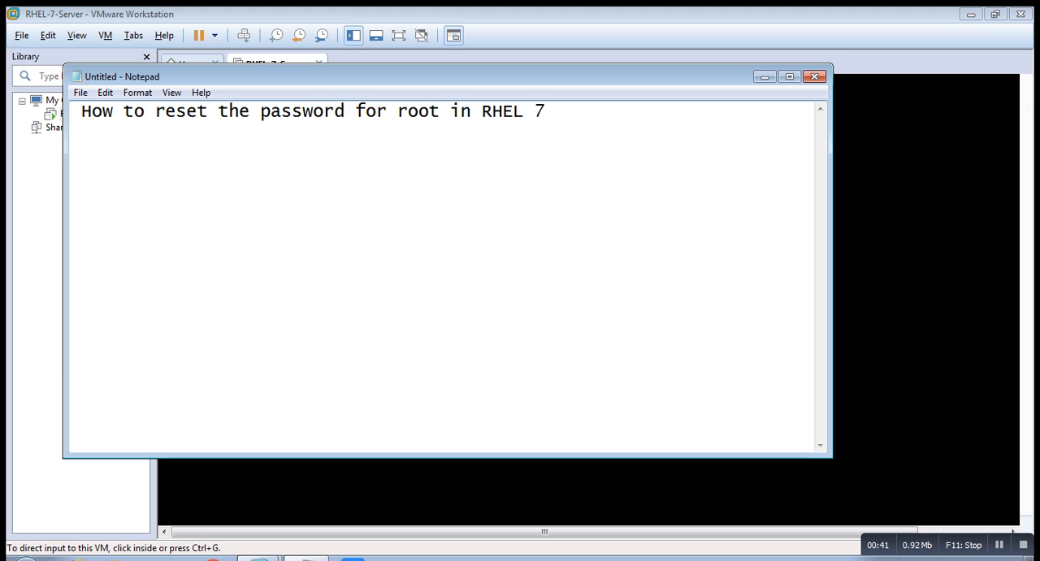
{"action": "left_click", "coordinate": [763, 77]}
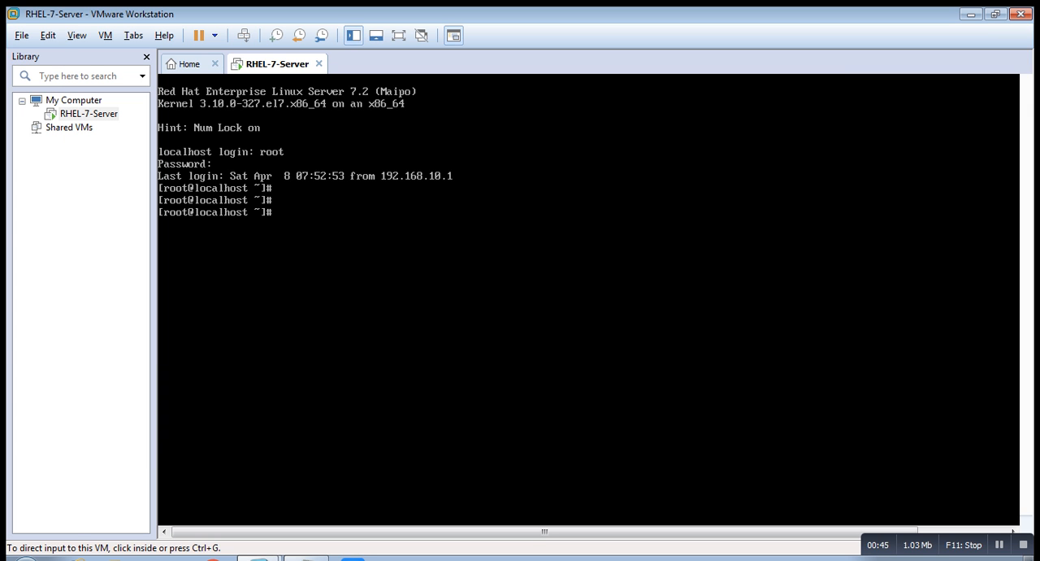
{"action": "right_click", "coordinate": [274, 65]}
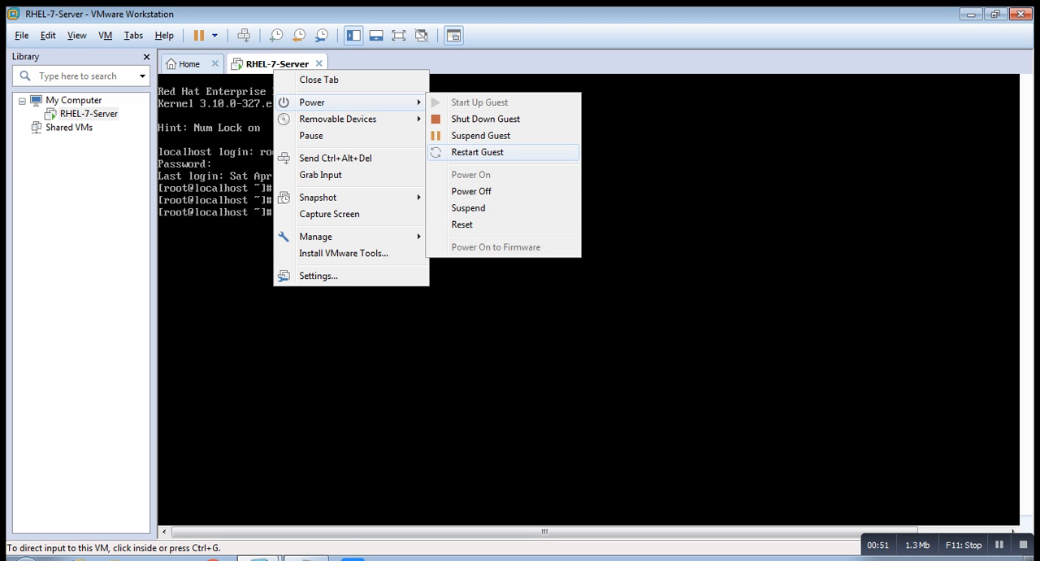
{"action": "left_click", "coordinate": [477, 152]}
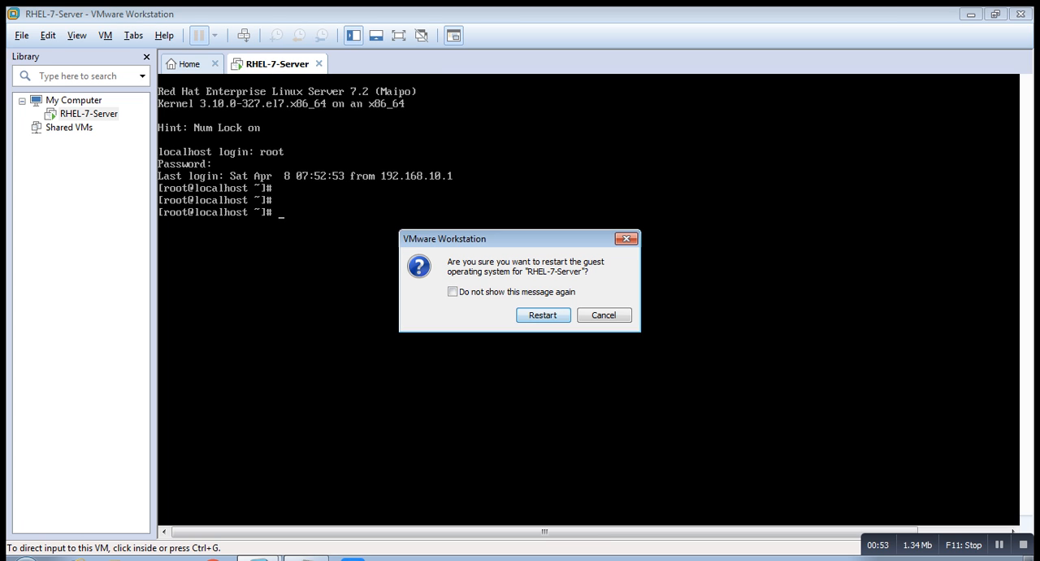
{"action": "left_click", "coordinate": [543, 314]}
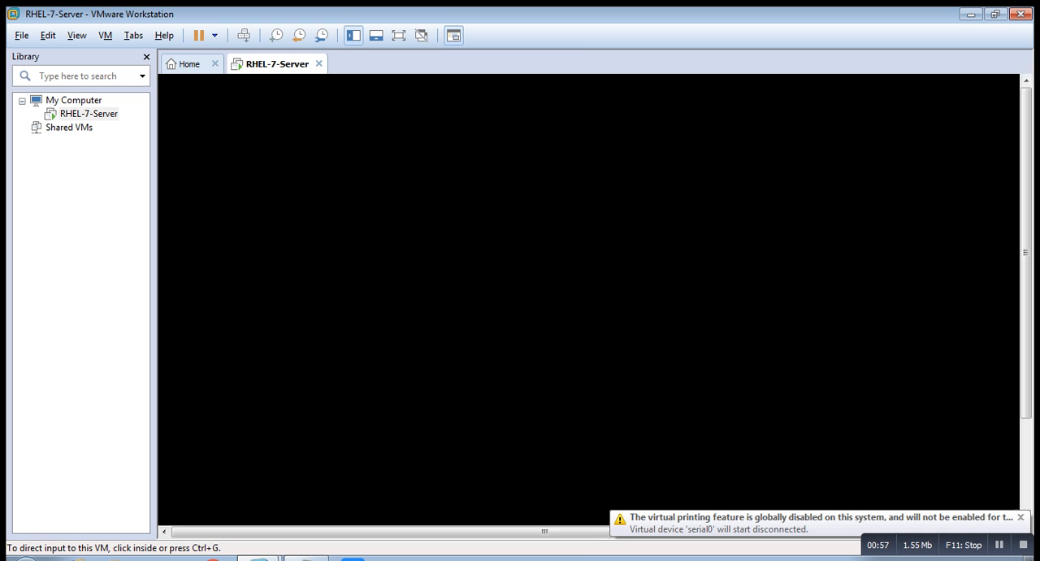
Interrupt GRUB, edit the RHEL boot entry and move down to the linux16 kernel line.
{"action": "key", "text": "ctrl+g"}
{"action": "key", "text": "e"}
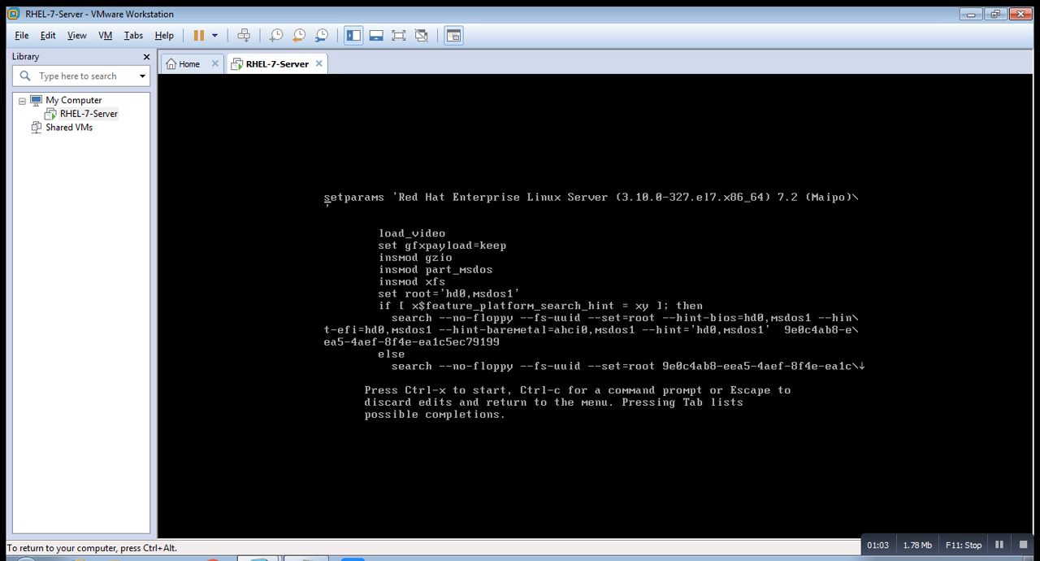
{"action": "key", "text": "Down"}
{"action": "key", "text": "Down"}
{"action": "key", "text": "Down"}
{"action": "key", "text": "Down"}
{"action": "key", "text": "Down"}
{"action": "key", "text": "Down"}
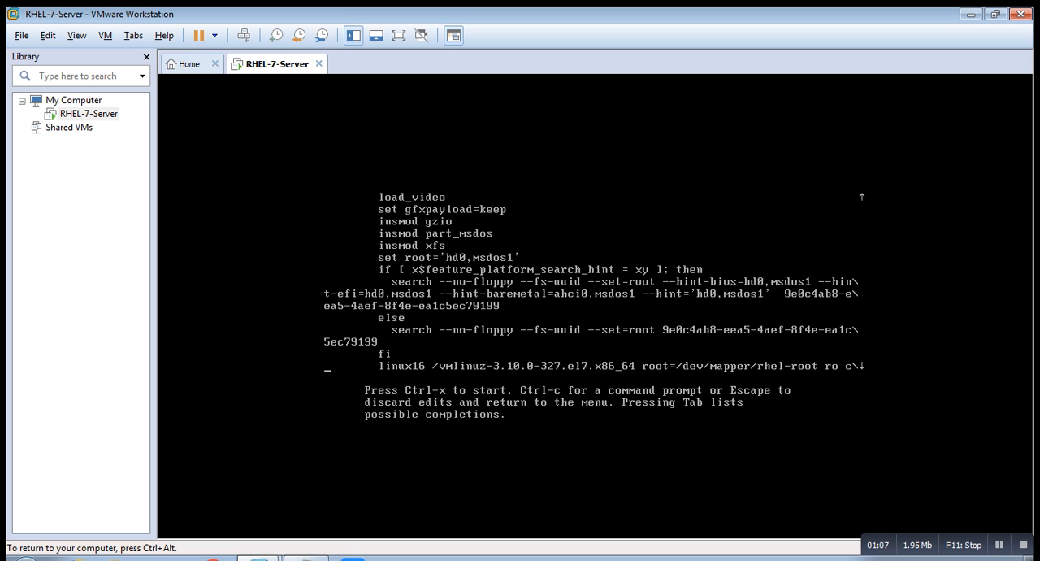
{"action": "key", "text": "Down"}
{"action": "key", "text": "Down"}
{"action": "key", "text": "Down"}
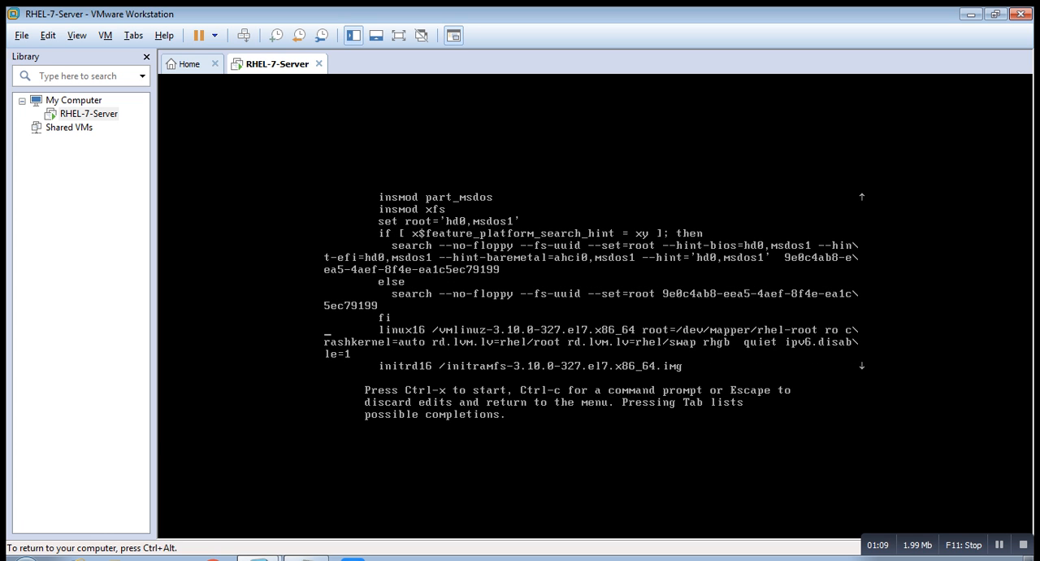
Move the insertion point to the end of the linux16 kernel parameters.
{"action": "key", "text": "Right"}
{"action": "key", "text": "Right"}
{"action": "key", "text": "Right"}
{"action": "key", "text": "Right"}
{"action": "key", "text": "Right"}
{"action": "key", "text": "Right"}
{"action": "key", "text": "Right"}
{"action": "key", "text": "Right"}
{"action": "key", "text": "Right"}
{"action": "key", "text": "Right"}
{"action": "key", "text": "Right"}
{"action": "key", "text": "Right"}
{"action": "key", "text": "Right"}
{"action": "key", "text": "Right"}
{"action": "key", "text": "Right"}
{"action": "key", "text": "Right"}
{"action": "type", "text": "rd"}
{"action": "type", "text": "."}
{"action": "type", "text": "break"}
Verify the appended rd.break parameter and boot the edited entry with Ctrl+X.
{"action": "key", "text": "Left"}
{"action": "key", "text": "Left"}
{"action": "key", "text": "Left"}
{"action": "key", "text": "Right"}
{"action": "key", "text": "Right"}
{"action": "key", "text": "Right"}
{"action": "key", "text": "Right"}
{"action": "key", "text": "Right"}
{"action": "key", "text": "Right"}
{"action": "key", "text": "Right"}
{"action": "key", "text": "Right"}
{"action": "key", "text": "ctrl+x"}
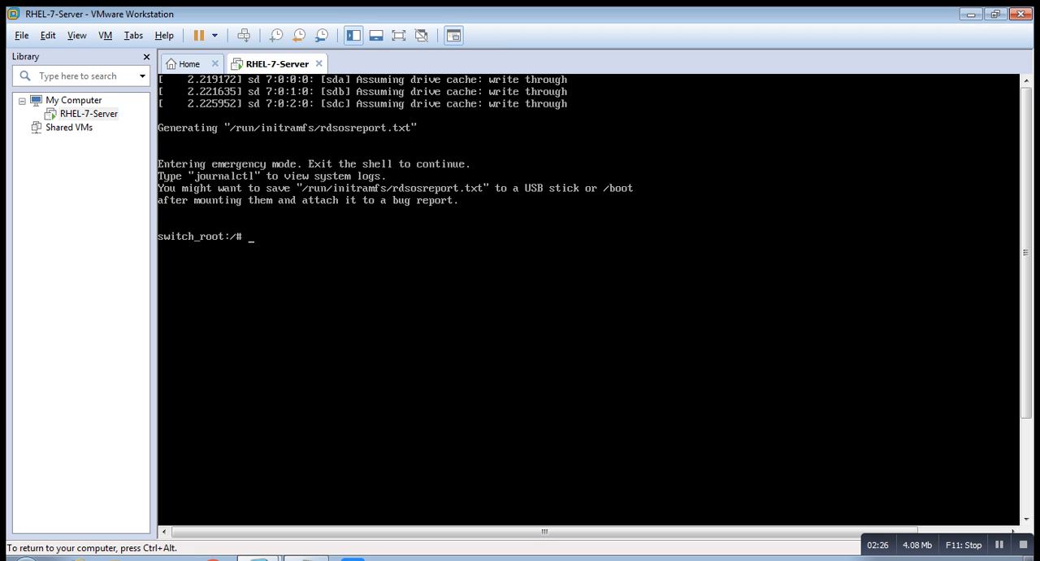
{"action": "type", "text": "mount"}
{"action": "type", "text": "-o"}
{"action": "type", "text": " remount"}
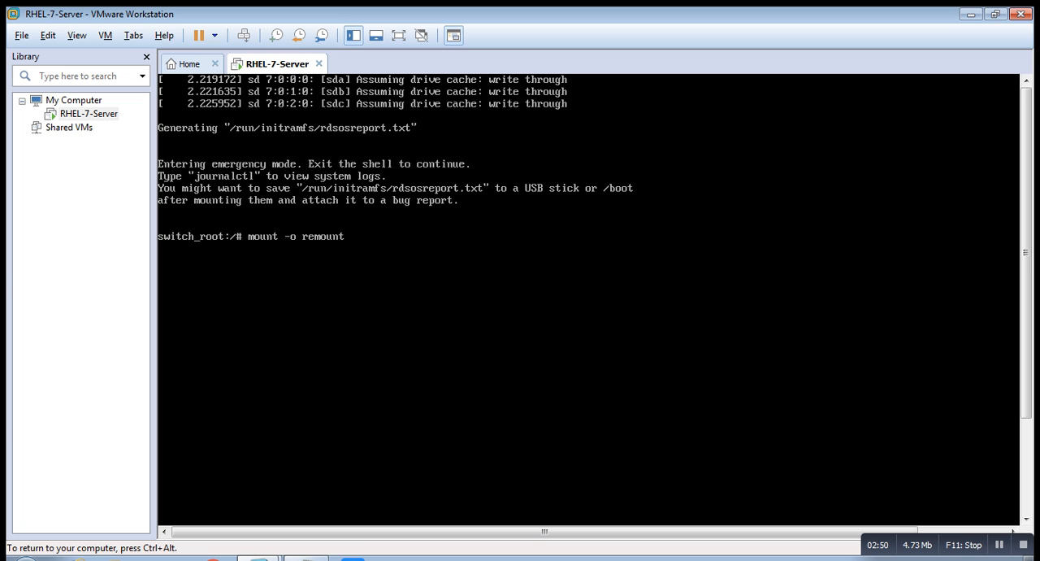
{"action": "type", "text": ",r"}
{"action": "type", "text": "w"}
{"action": "type", "text": " /sys"}
{"action": "type", "text": "root/"}
Remount /sysroot read-write and chroot into /sysroot.
{"action": "key", "text": "Return"}
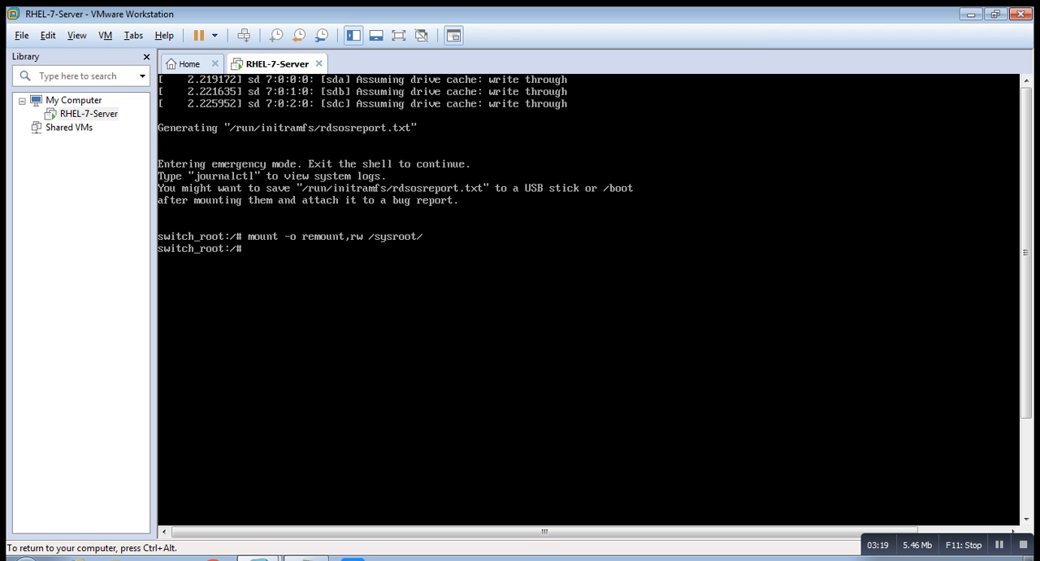
{"action": "type", "text": "ch"}
{"action": "type", "text": "root "}
{"action": "type", "text": "/"}
{"action": "type", "text": "sys"}
{"action": "type", "text": "root/"}
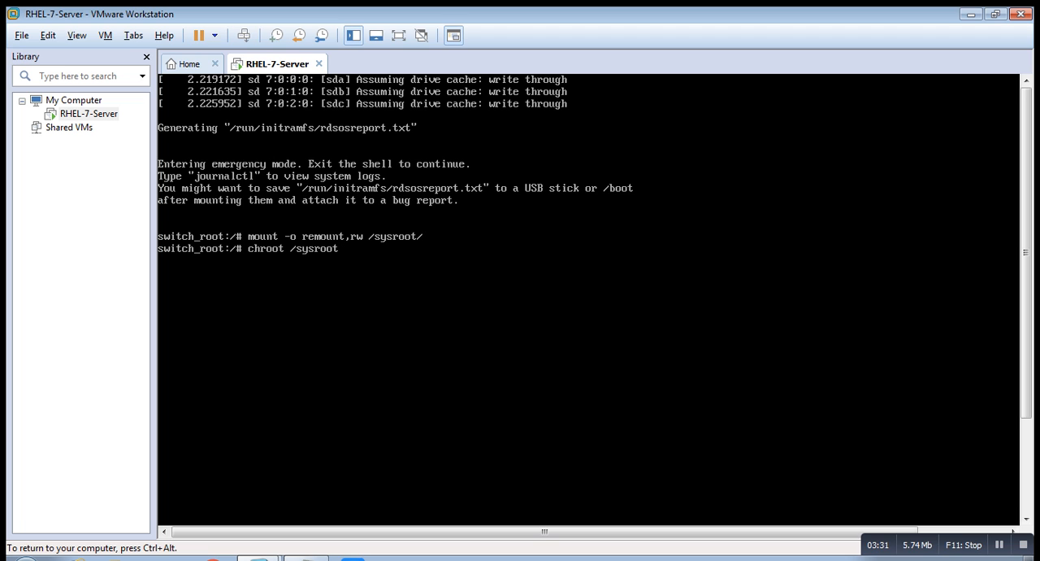
{"action": "key", "text": "Return"}
{"action": "type", "text": "passwd"}
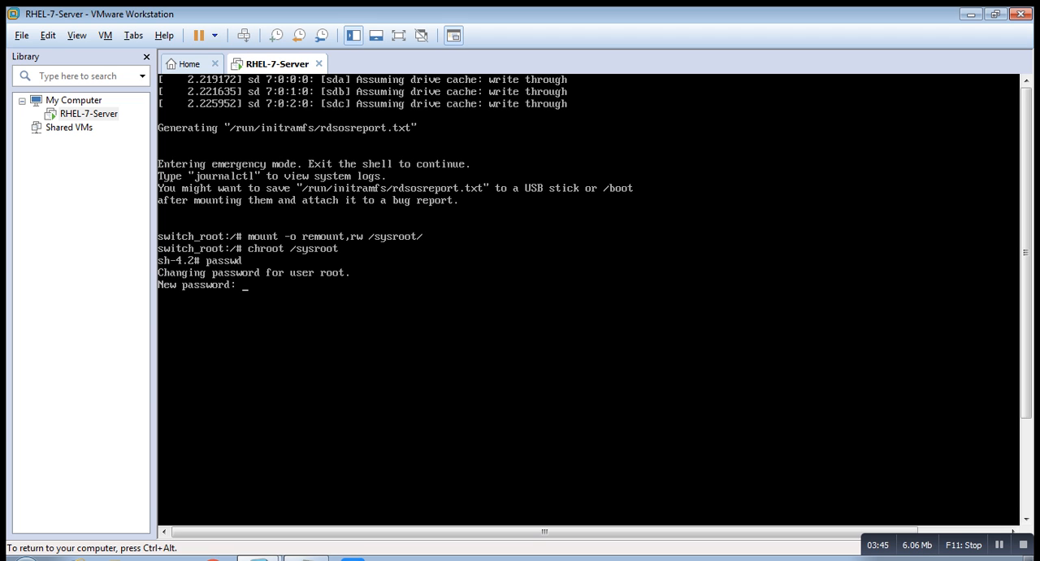
Run passwd and enter the new root password twice to update it.
{"action": "key", "text": "Return"}
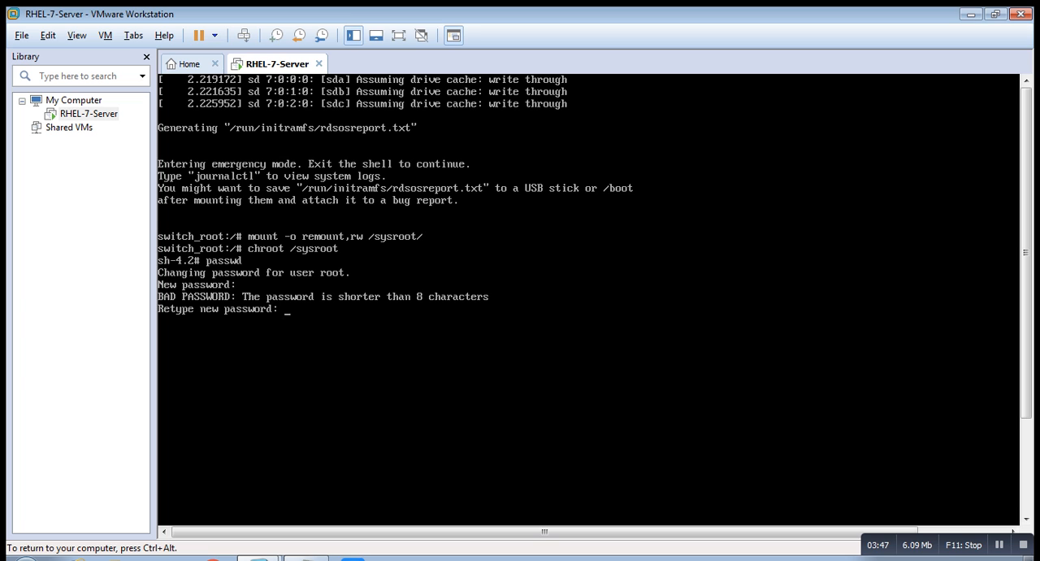
{"action": "key", "text": "Return"}
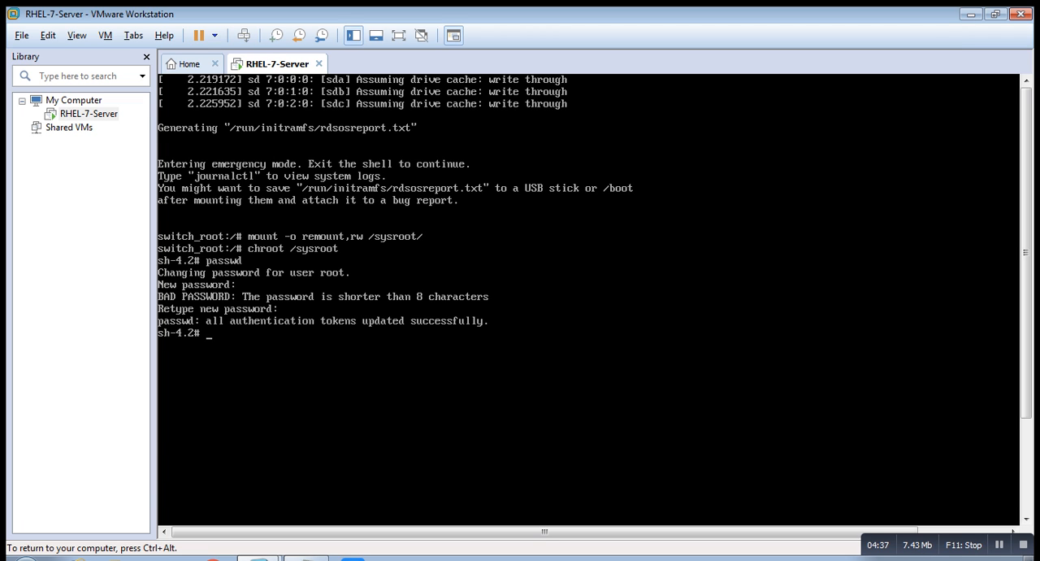
{"action": "type", "text": "passwd"}
{"action": "key", "text": "BackSpace"}
{"action": "key", "text": "BackSpace"}
{"action": "key", "text": "BackSpace"}
{"action": "key", "text": "BackSpace"}
{"action": "key", "text": "BackSpace"}
{"action": "key", "text": "BackSpace"}
{"action": "key", "text": "BackSpace"}
{"action": "type", "text": "tou"}
Clear the stray partial command before running touch /.autorelabel.
{"action": "key", "text": "BackSpace"}
{"action": "key", "text": "BackSpace"}
{"action": "key", "text": "BackSpace"}
{"action": "type", "text": "touch "}
{"action": "type", "text": "/"}
{"action": "type", "text": ".auto"}
{"action": "type", "text": "relab"}
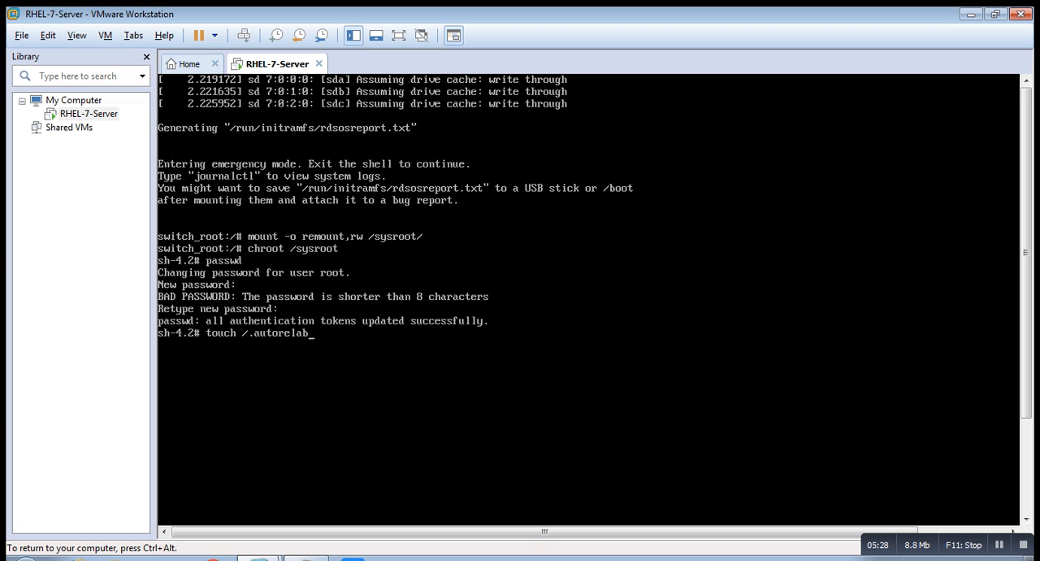
{"action": "type", "text": "e"}
{"action": "type", "text": "rm"}
{"action": "type", "text": " -rf /"}
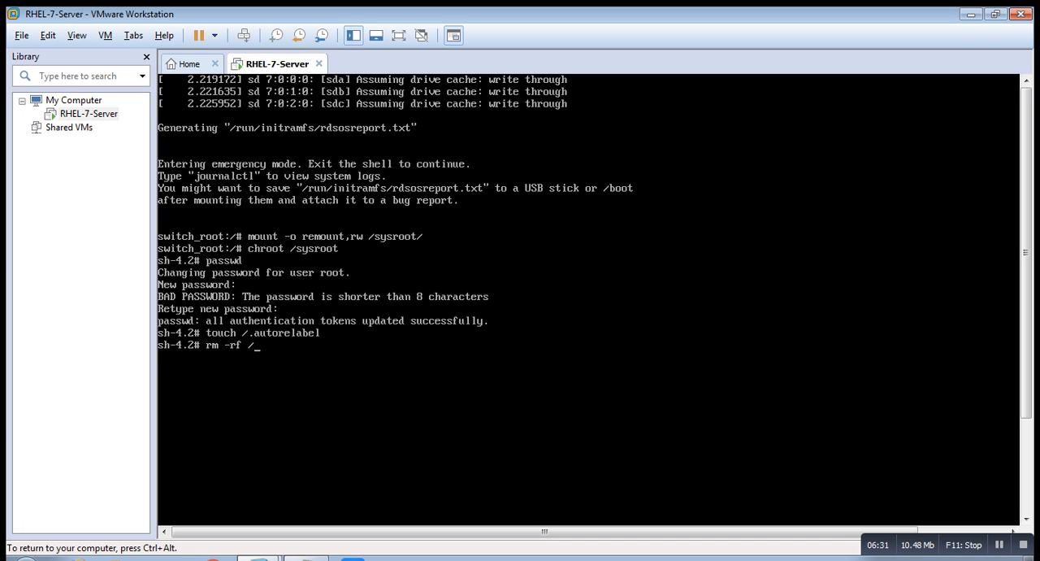
{"action": "type", "text": ".a"}
Run rm -rf /.autorelabel, tab-completing the file name.
{"action": "key", "text": "Tab"}
{"action": "key", "text": "Return"}
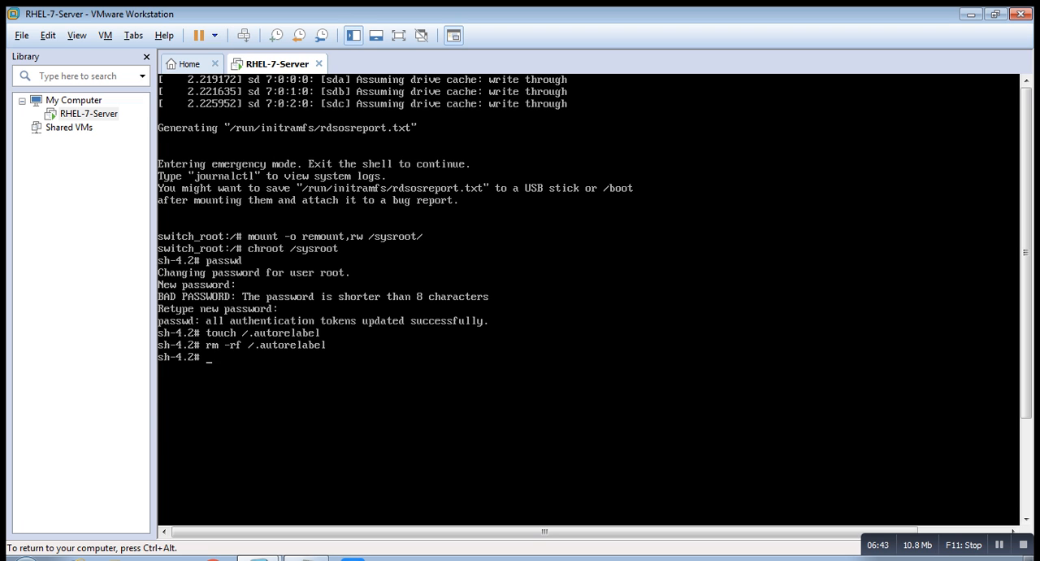
{"action": "type", "text": "exi"}
{"action": "type", "text": "t"}
Exit the chroot shell and then the switch_root emergency shell to resume booting.
{"action": "key", "text": "Return"}
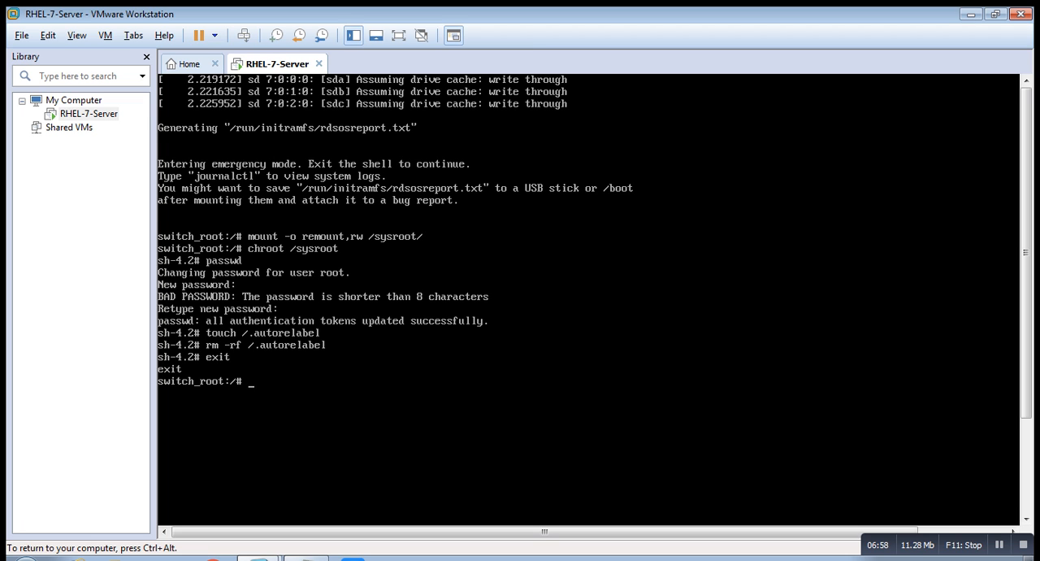
{"action": "type", "text": "exit"}
{"action": "key", "text": "Return"}
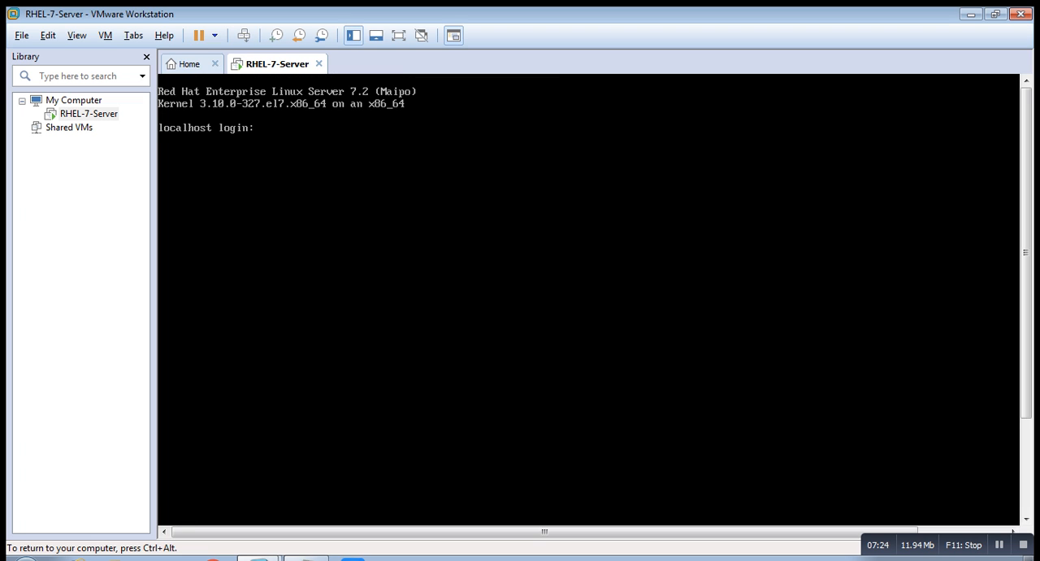
{"action": "type", "text": "root"}
Log in at the localhost console as root with the new password.
{"action": "key", "text": "Return"}
{"action": "key", "text": "Return"}
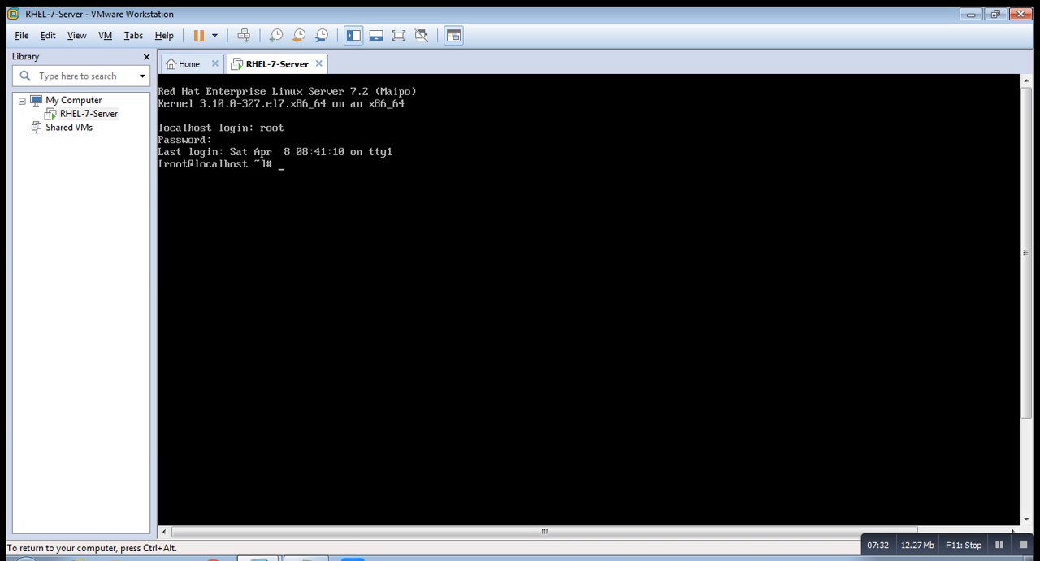